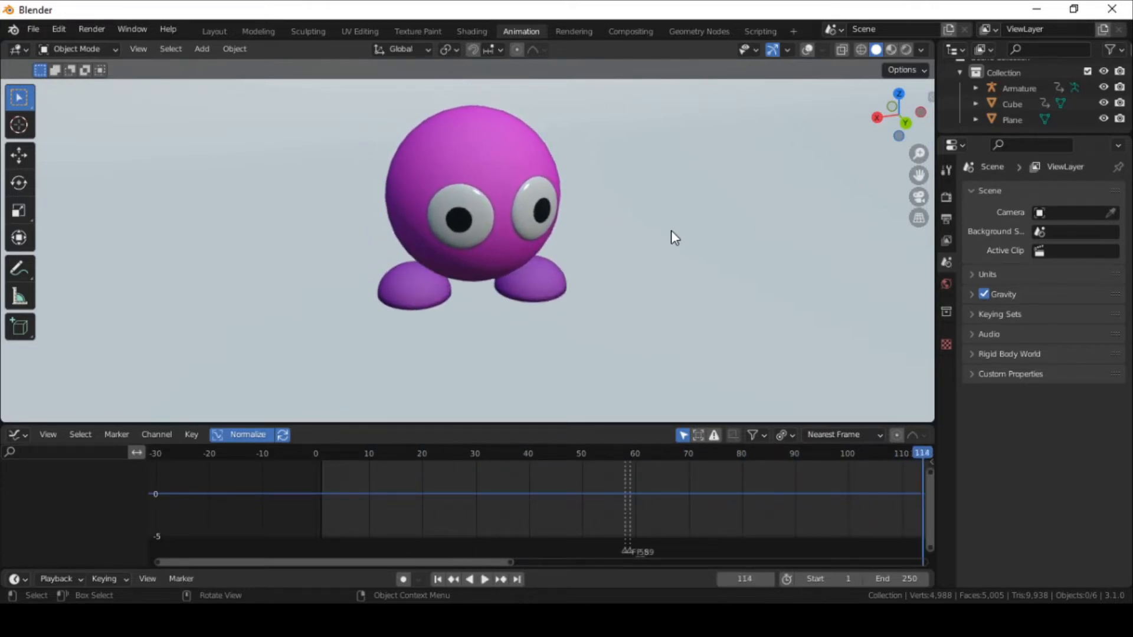
# Select the Armature with overlays on and inspect its staircase curves at later frames
pyautogui.click(806, 49)
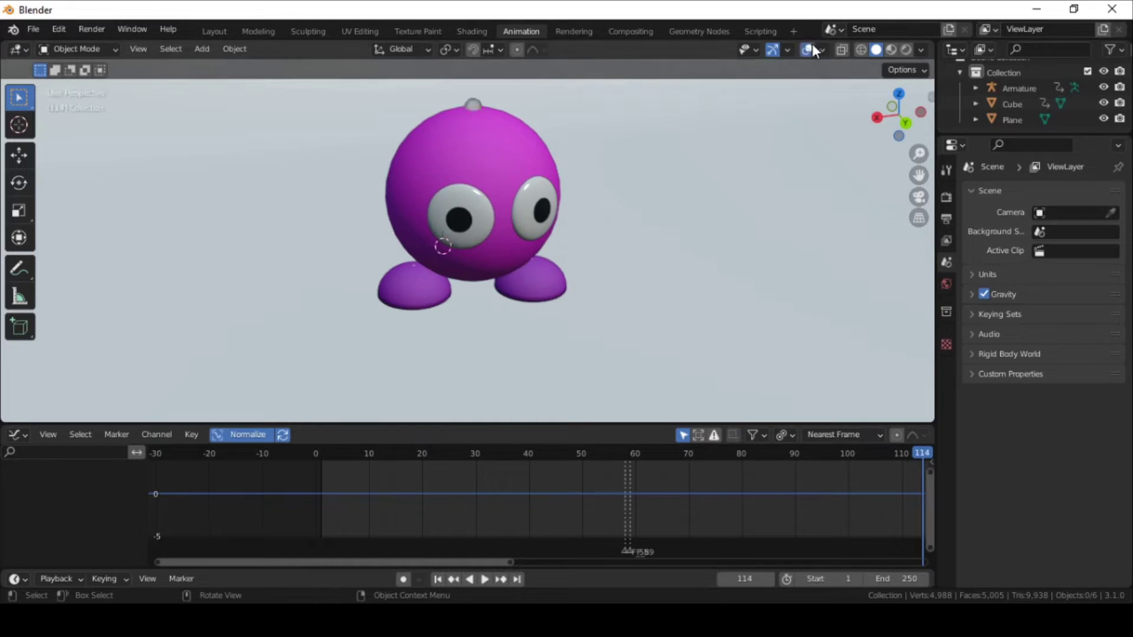
pyautogui.click(470, 107)
pyautogui.scroll(-3, 620, 504)
pyautogui.scroll(-2, 664, 492)
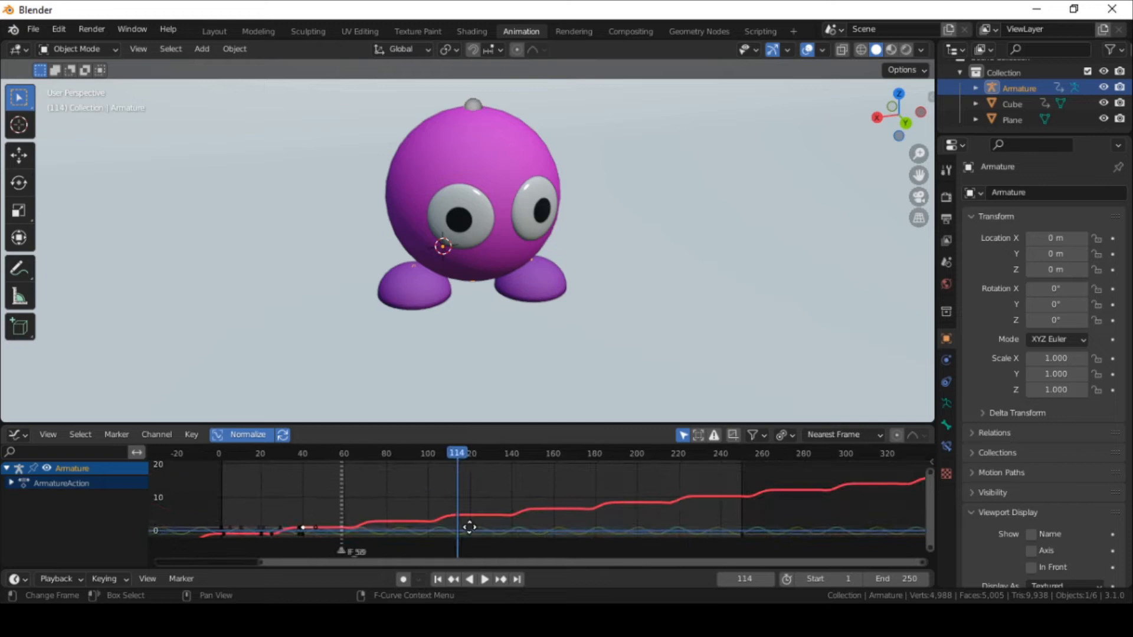
pyautogui.moveTo(739, 503)
pyautogui.mouseDown(button='middle')
pyautogui.moveTo(196, 537)
pyautogui.moveTo(684, 521)
pyautogui.moveTo(380, 478)
pyautogui.mouseUp(button='middle')
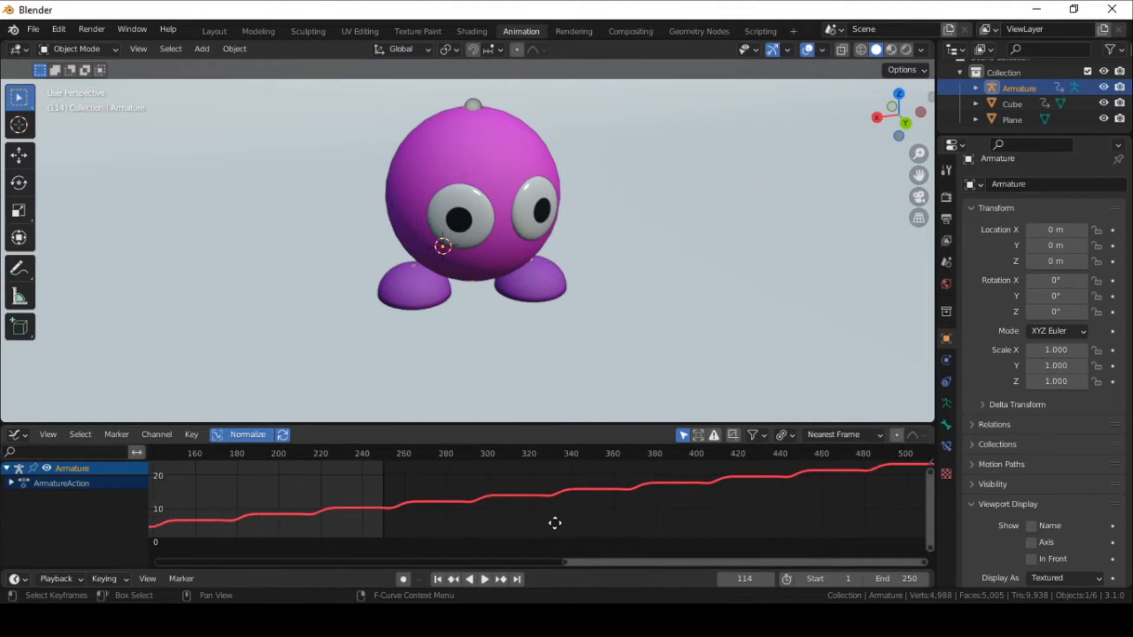
pyautogui.moveTo(557, 540); pyautogui.dragTo(171, 504, button='middle')
pyautogui.scroll(-4, 427, 511)
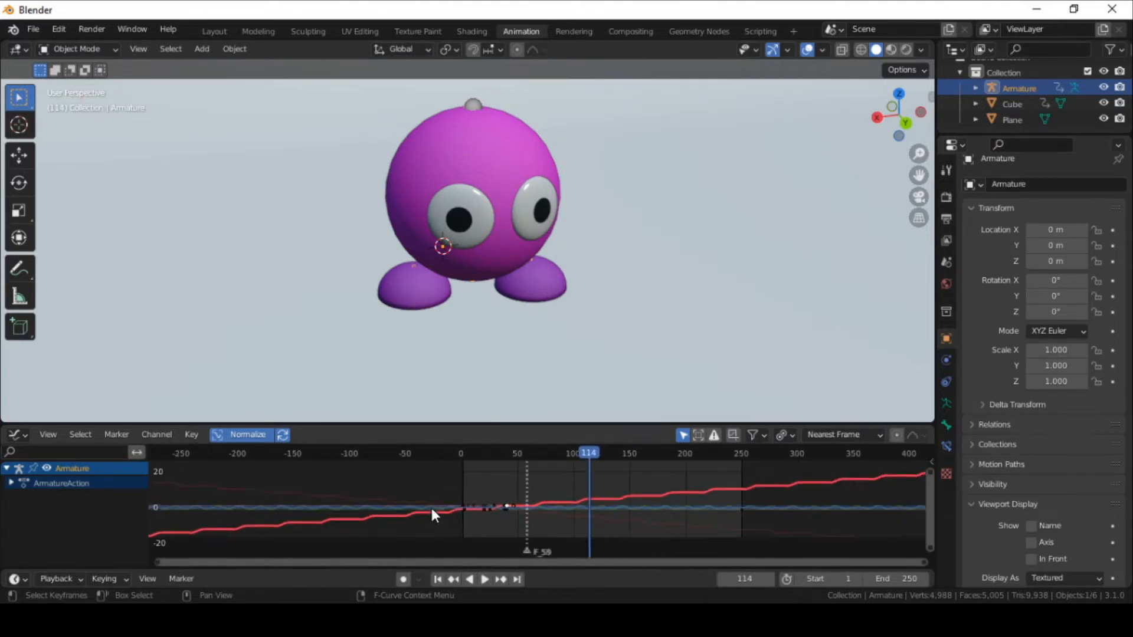
pyautogui.scroll(4, 543, 522)
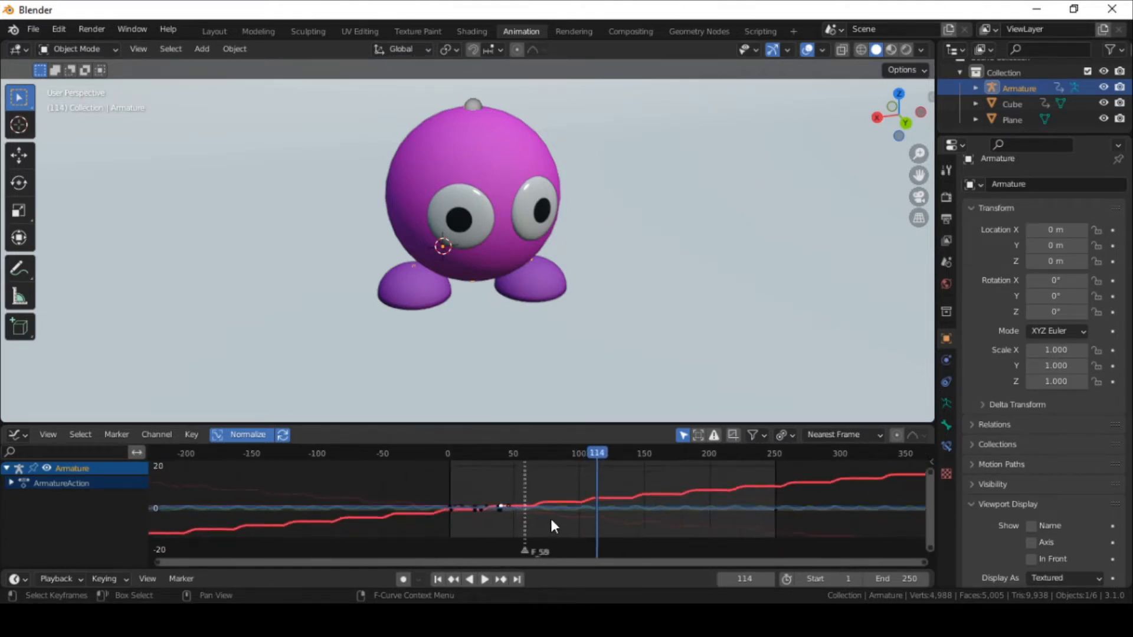
pyautogui.scroll(2, 541, 522)
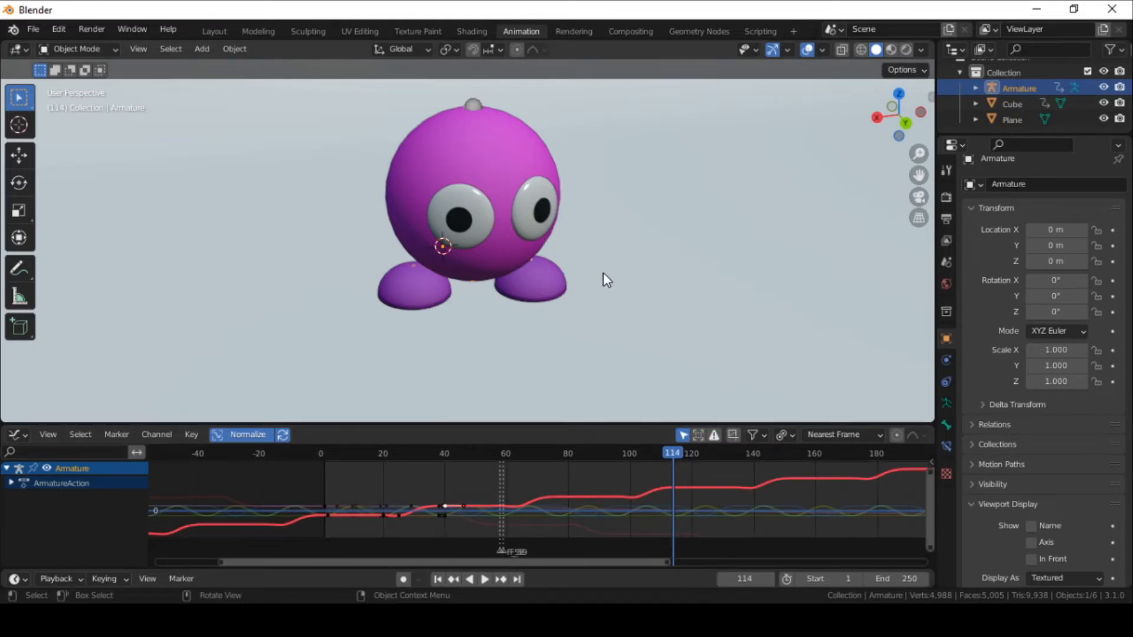
# Navigate to the Cube, select it, and centre its keyframes in the Graph Editor
pyautogui.keyDown('shift'); pyautogui.moveTo(638, 266); pyautogui.dragTo(125, 309, button='middle'); pyautogui.keyUp('shift')
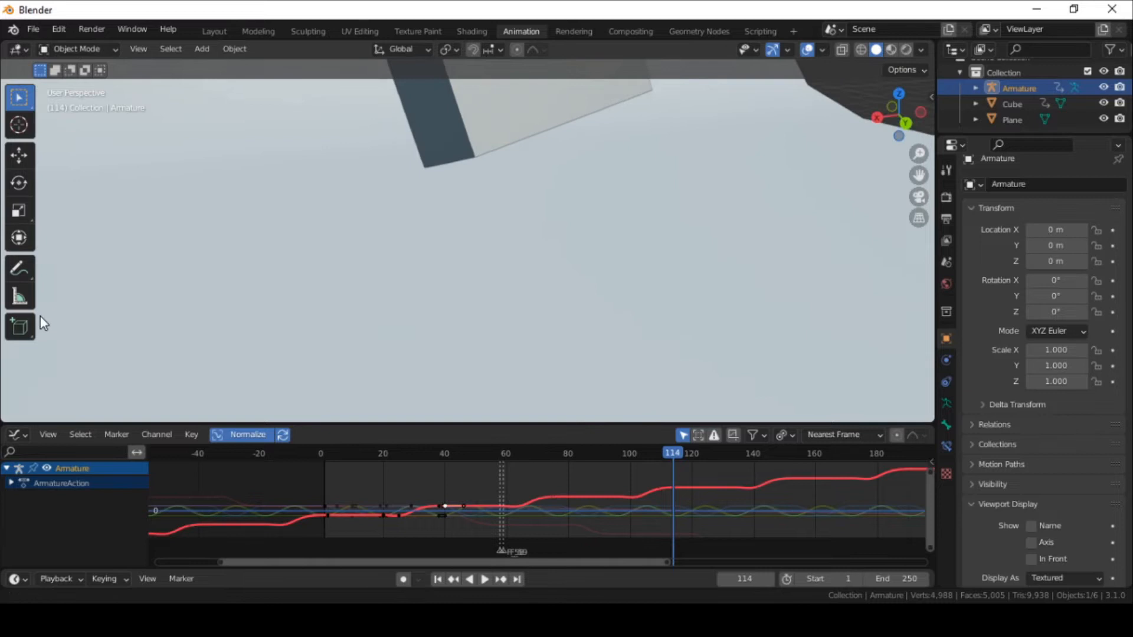
pyautogui.moveTo(40, 317); pyautogui.dragTo(346, 232, button='middle')
pyautogui.moveTo(508, 193)
pyautogui.mouseDown(button='middle')
pyautogui.moveTo(479, 187)
pyautogui.moveTo(531, 147)
pyautogui.mouseUp(button='middle')
pyautogui.scroll(4, 532, 147)
pyautogui.click(588, 154)
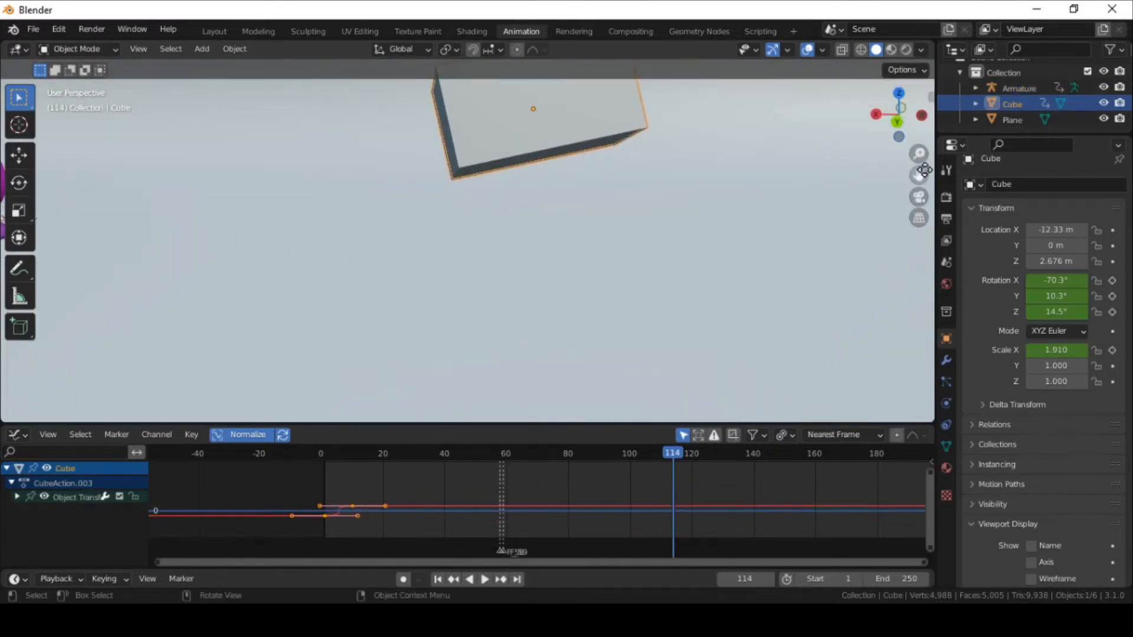
pyautogui.moveTo(922, 171); pyautogui.dragTo(919, 174)
pyautogui.keyDown('ctrl'); pyautogui.scroll(2, 340, 504); pyautogui.keyUp('ctrl')
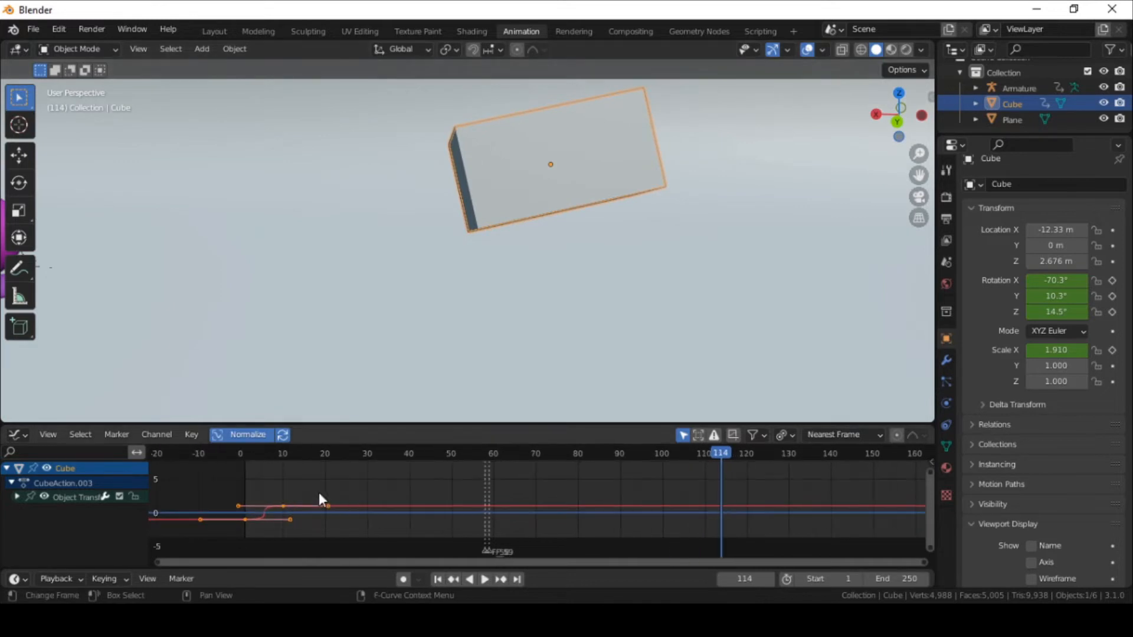
pyautogui.moveTo(355, 492); pyautogui.dragTo(744, 492, button='middle')
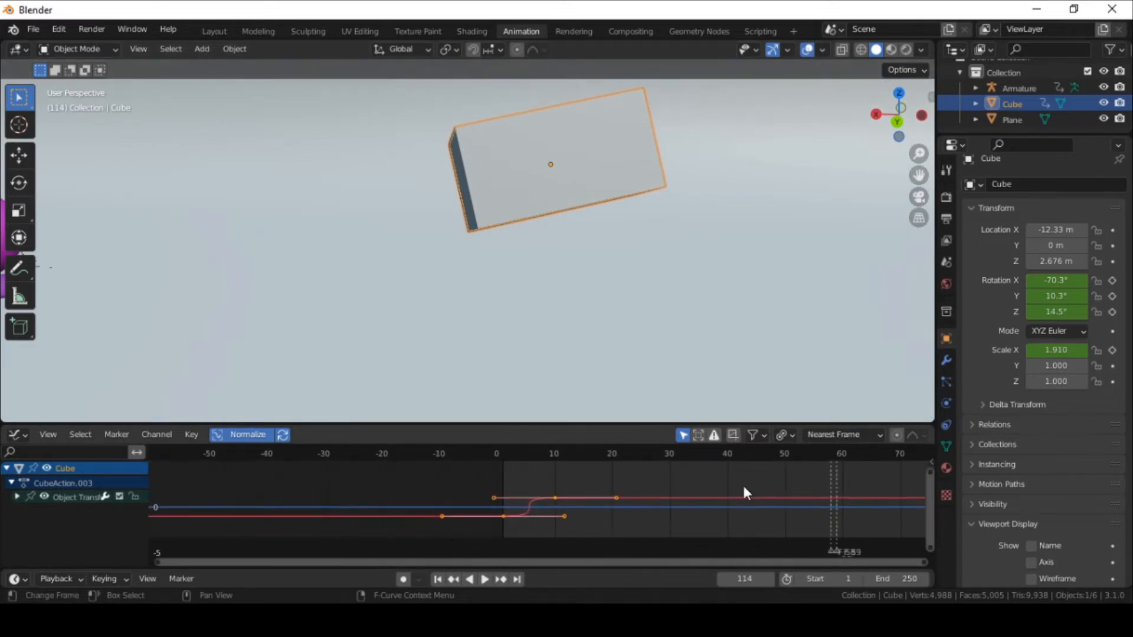
pyautogui.keyDown('ctrl'); pyautogui.scroll(3, 567, 512); pyautogui.keyUp('ctrl')
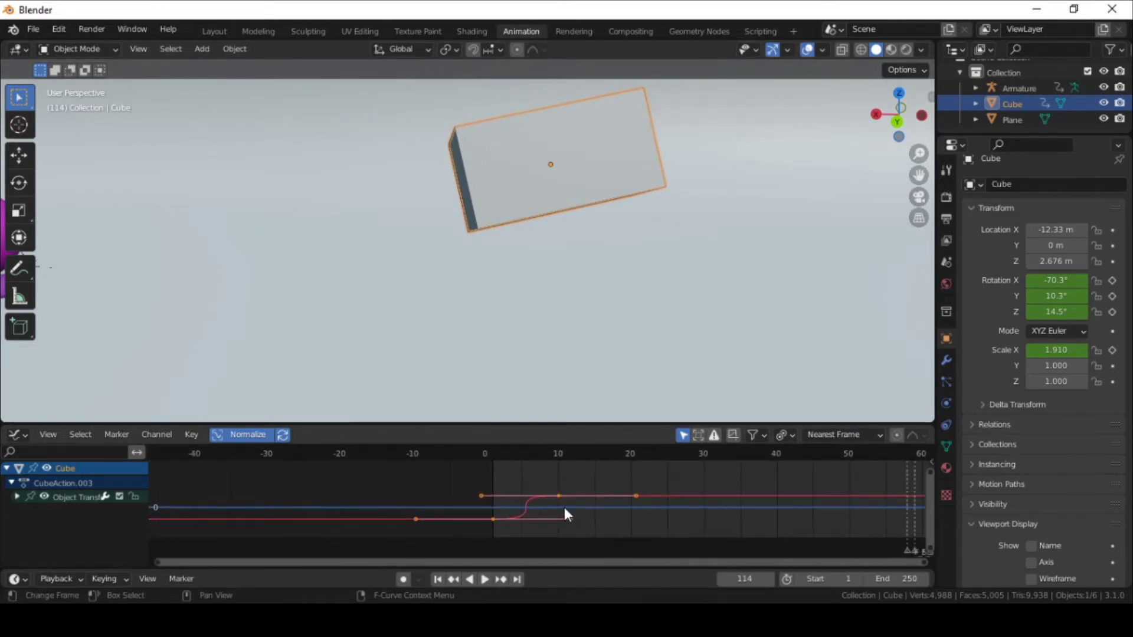
# Expand the Cube's Object Transforms, select the X Scale curve, and scrub back to frame 1
pyautogui.click(17, 498)
pyautogui.click(65, 552)
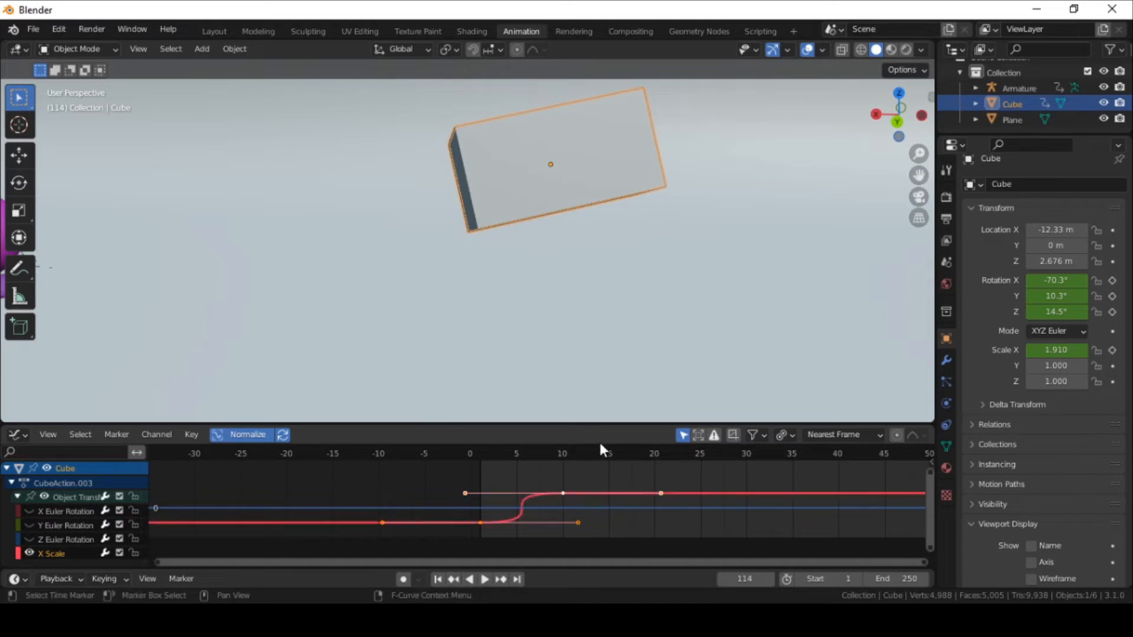
pyautogui.moveTo(28, 552); pyautogui.dragTo(27, 512)
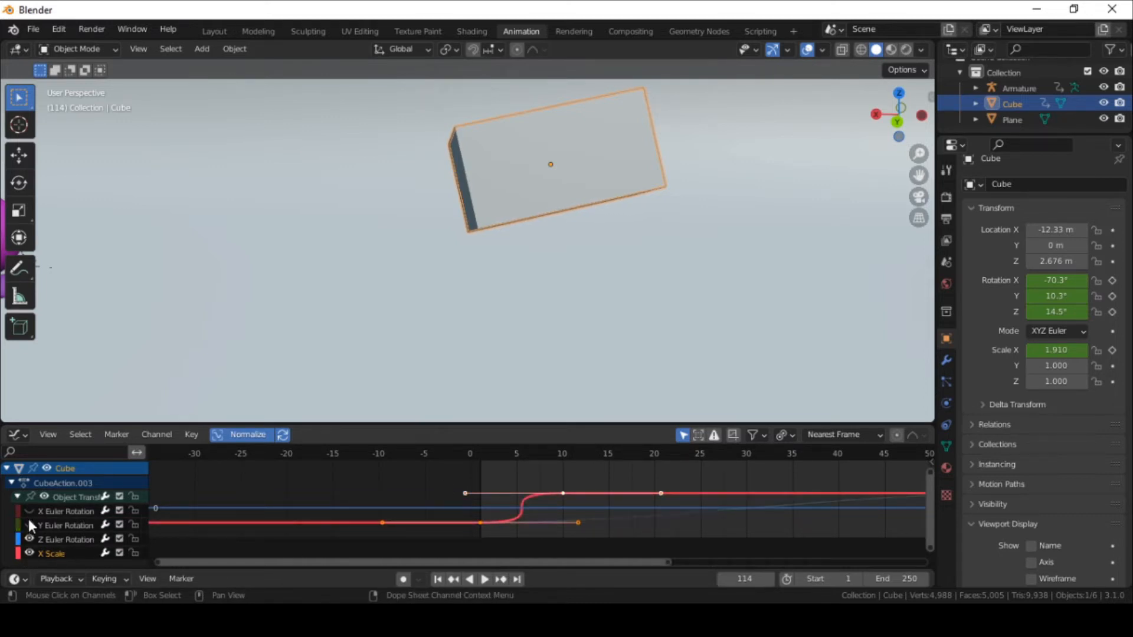
pyautogui.moveTo(538, 454)
pyautogui.mouseDown()
pyautogui.moveTo(467, 455)
pyautogui.moveTo(699, 454)
pyautogui.mouseUp()
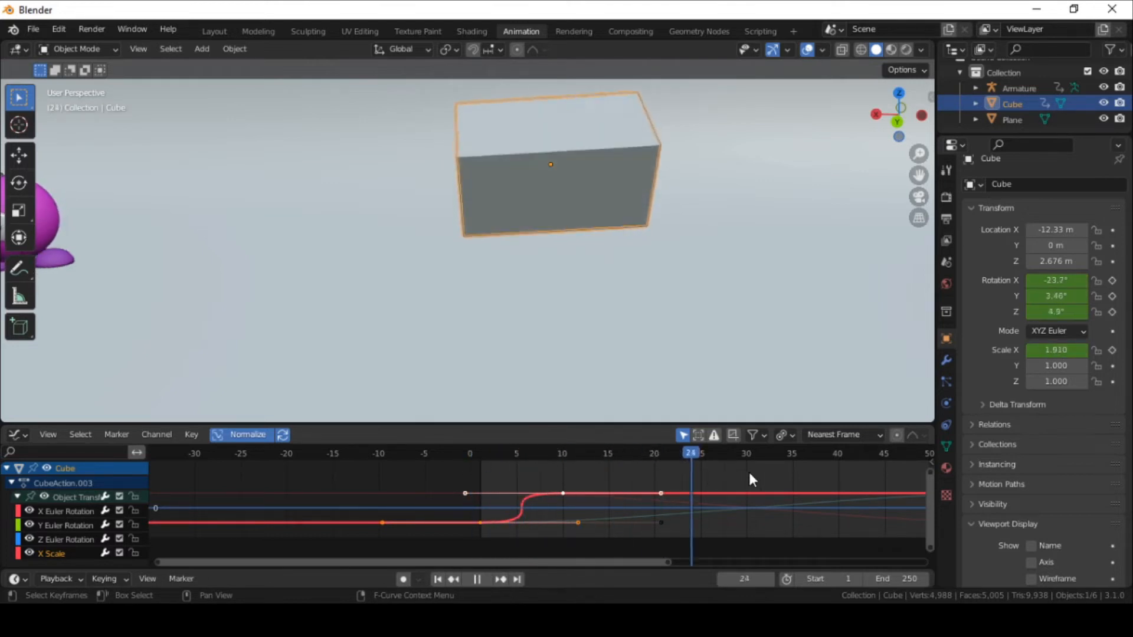
pyautogui.moveTo(613, 481); pyautogui.dragTo(477, 492)
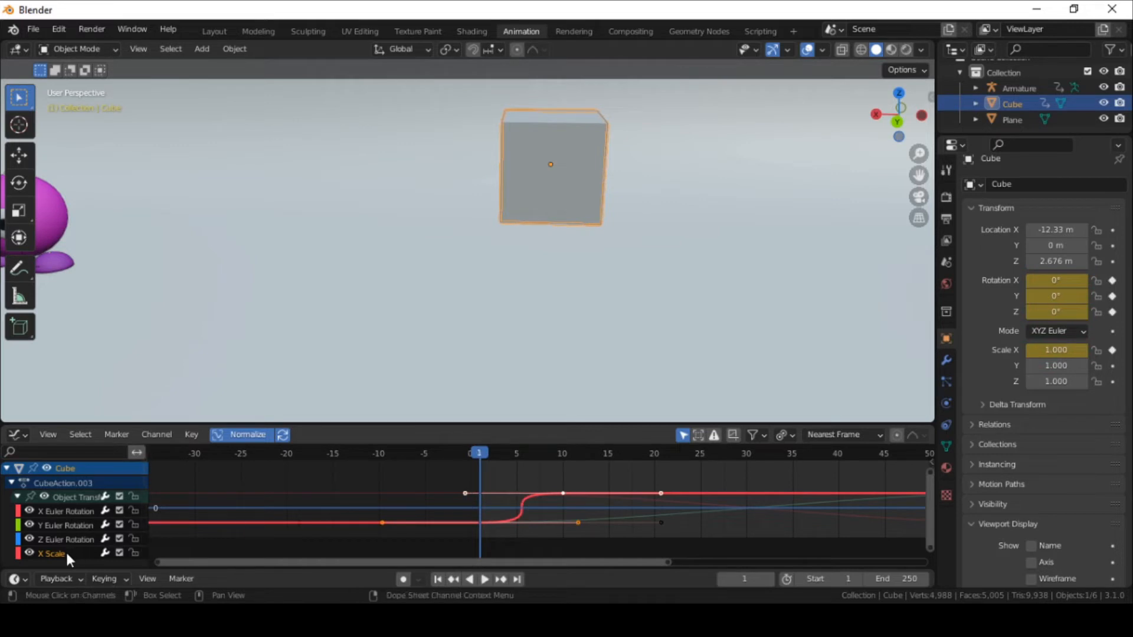
# Apply Make Cyclic (F-Modifier) to the curves, play the loop, and return to frame 8
pyautogui.hotkey('shift', 'e')
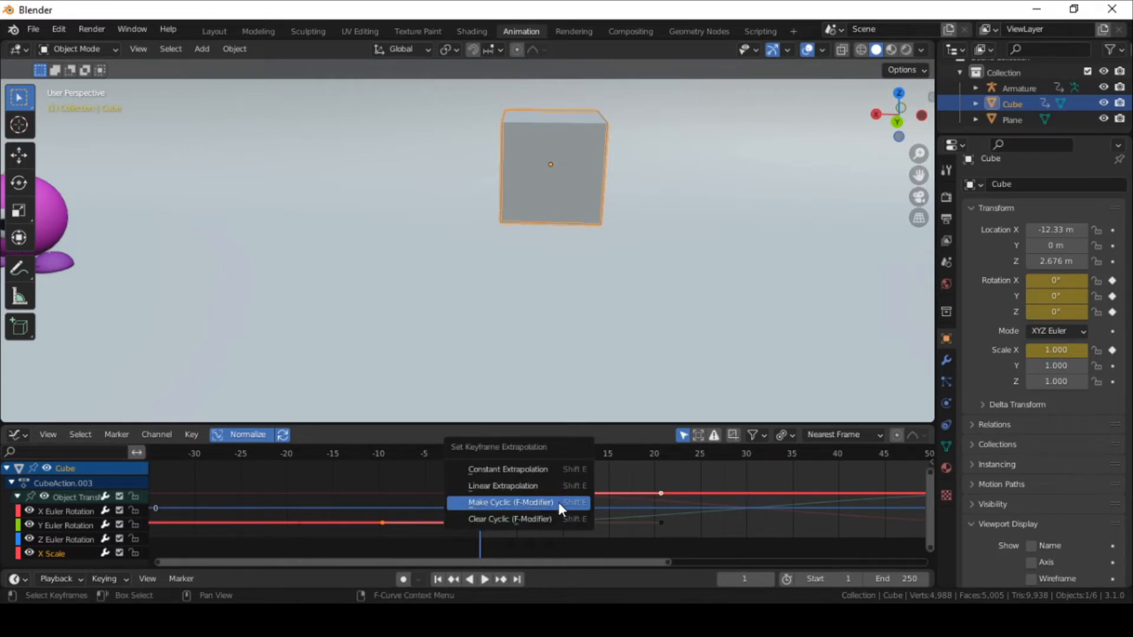
pyautogui.click(558, 502)
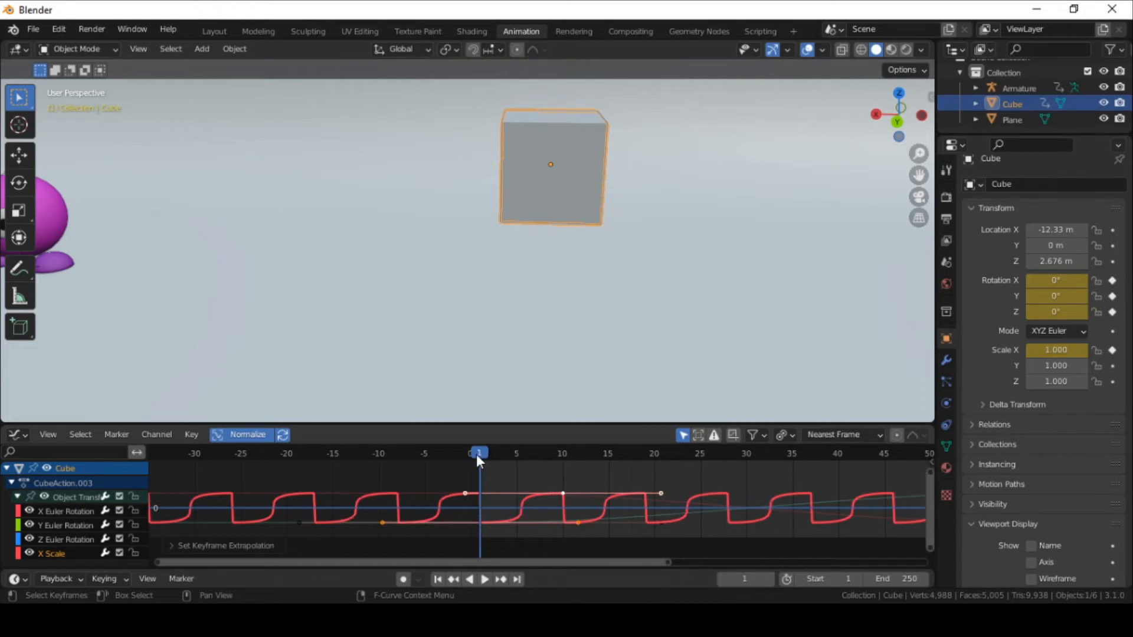
pyautogui.press('space')
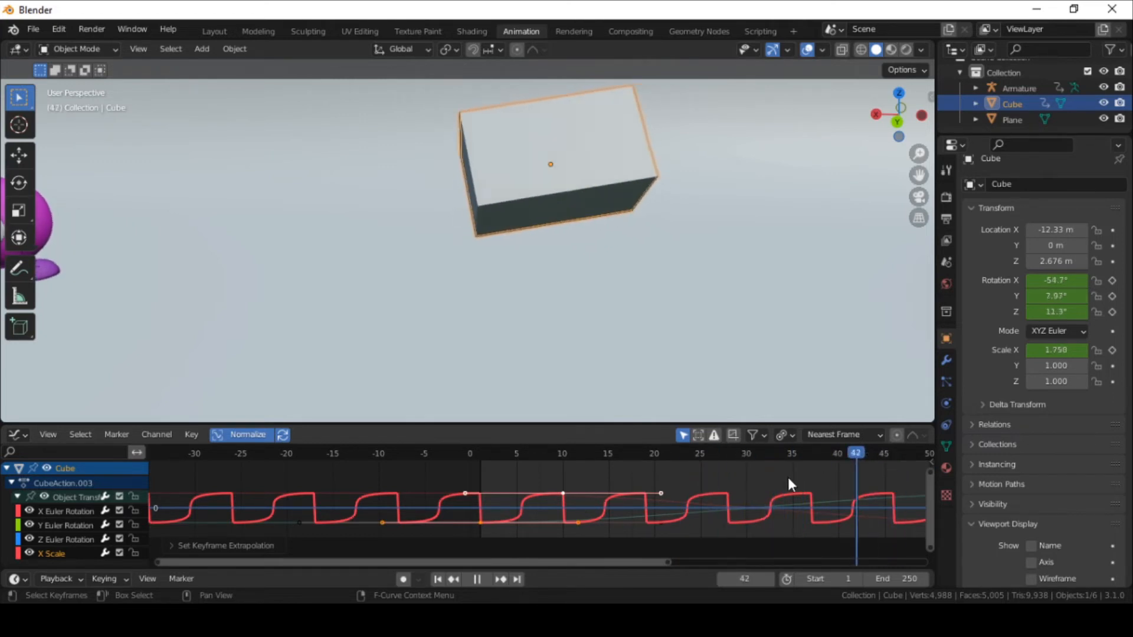
pyautogui.moveTo(786, 474); pyautogui.dragTo(544, 514)
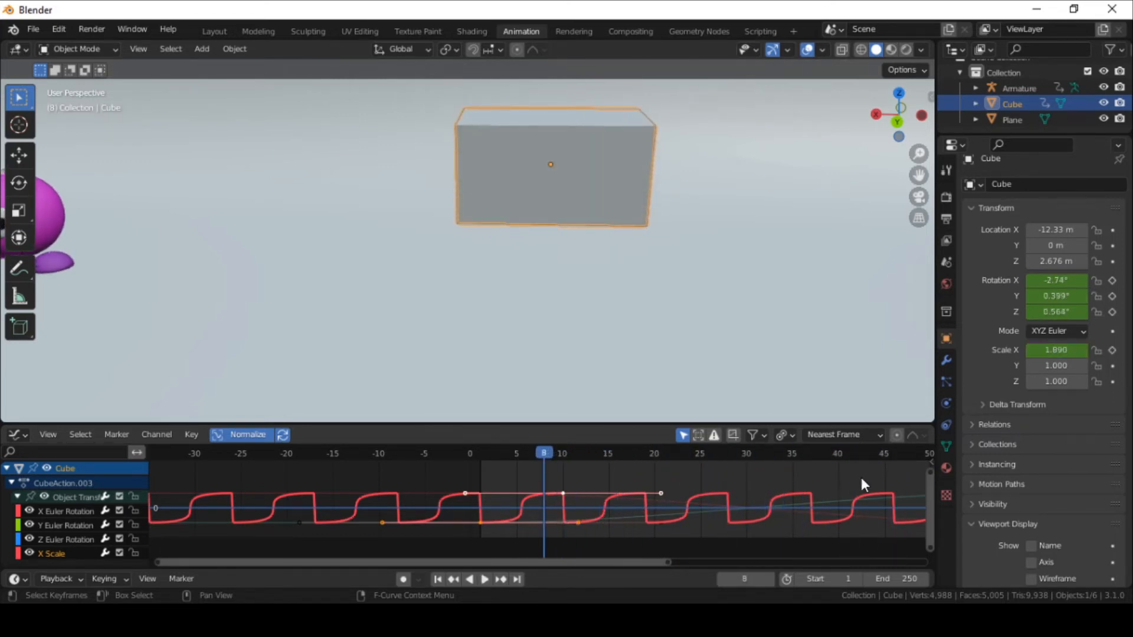
# Set the Cycles modifier's After and Before modes to Repeat with Offset and rewind to the start
pyautogui.press('n')
pyautogui.scroll(-2, 871, 511)
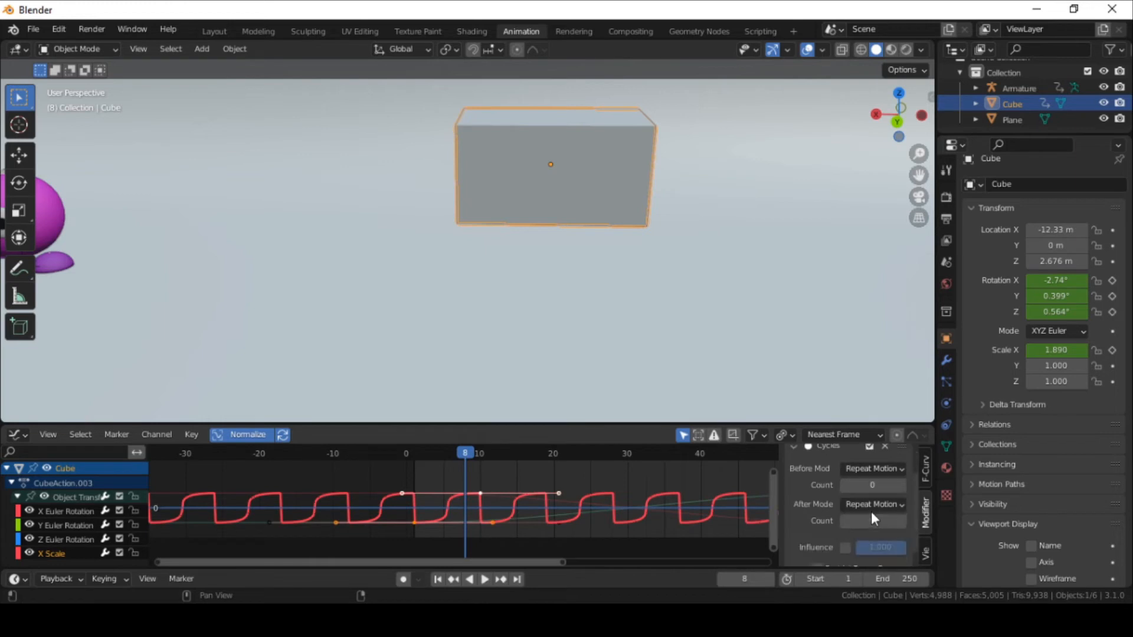
pyautogui.click(874, 505)
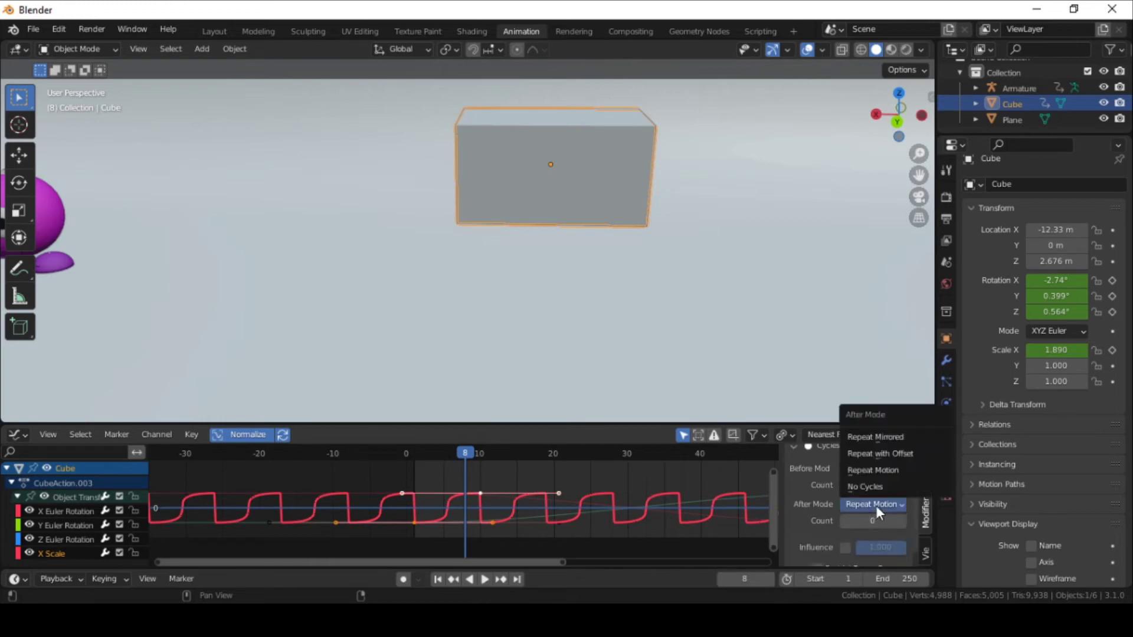
pyautogui.click(879, 453)
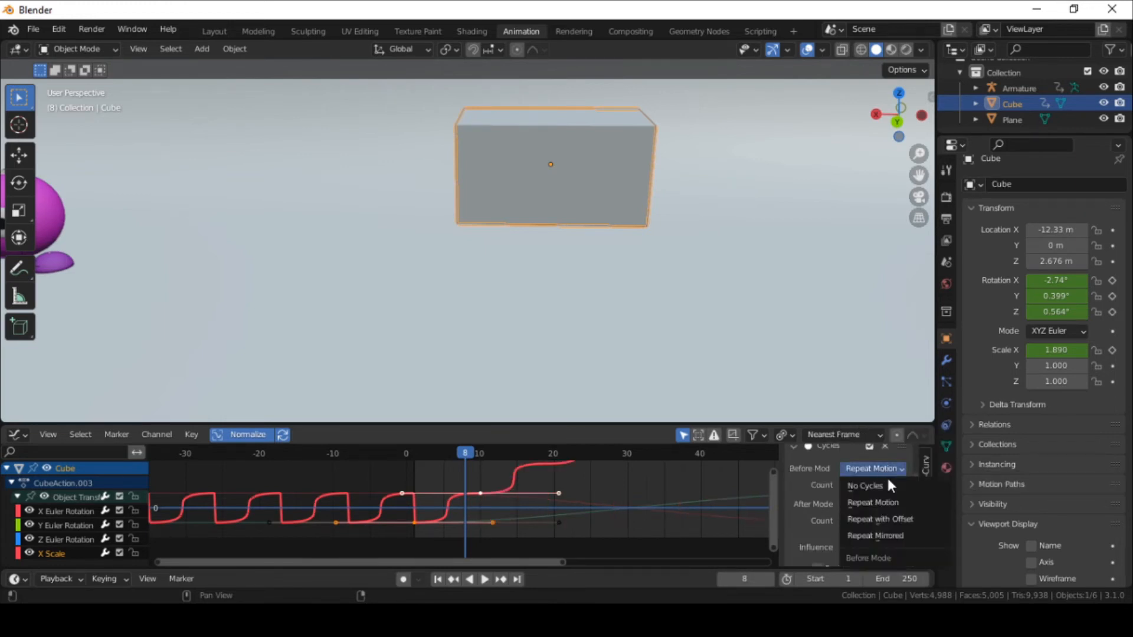
pyautogui.click(920, 514)
pyautogui.moveTo(466, 454); pyautogui.dragTo(410, 460)
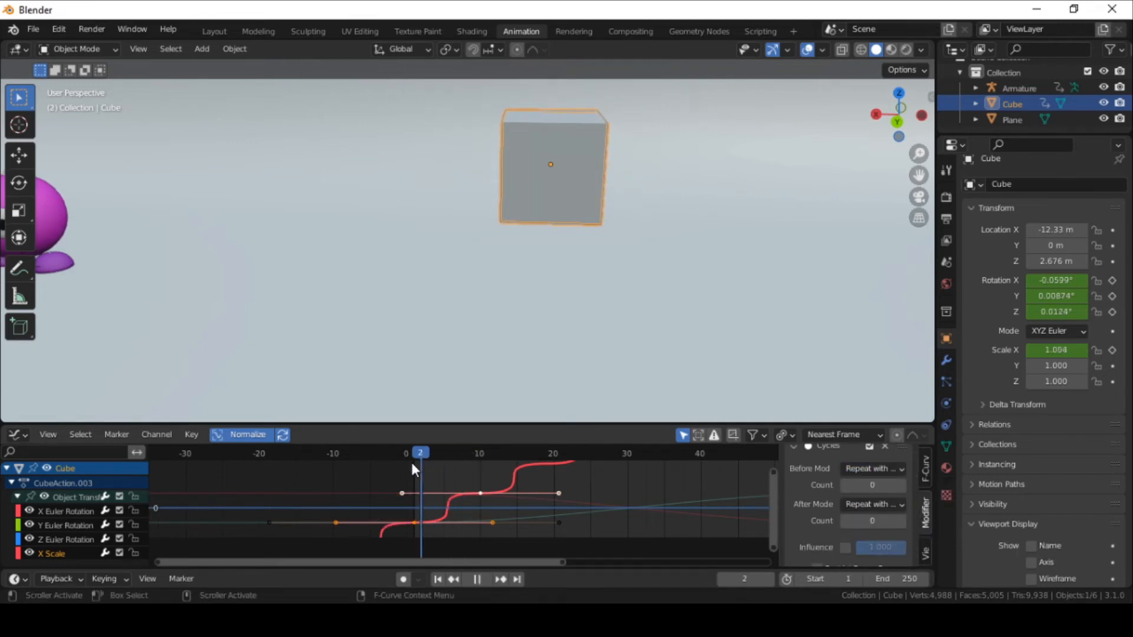
pyautogui.press('space')
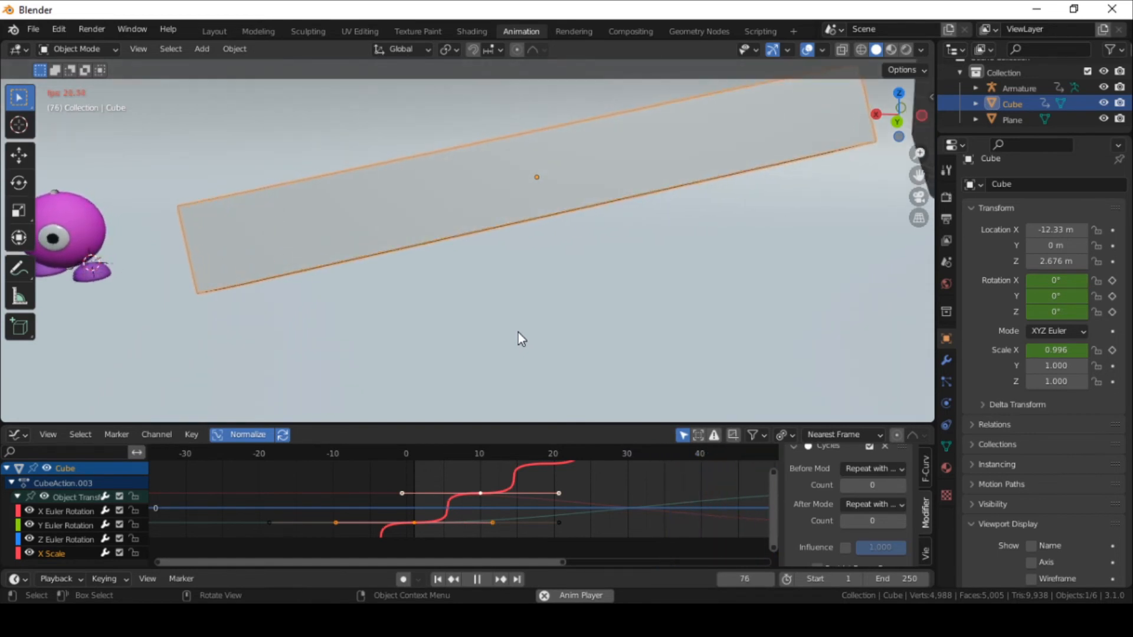
pyautogui.press('space')
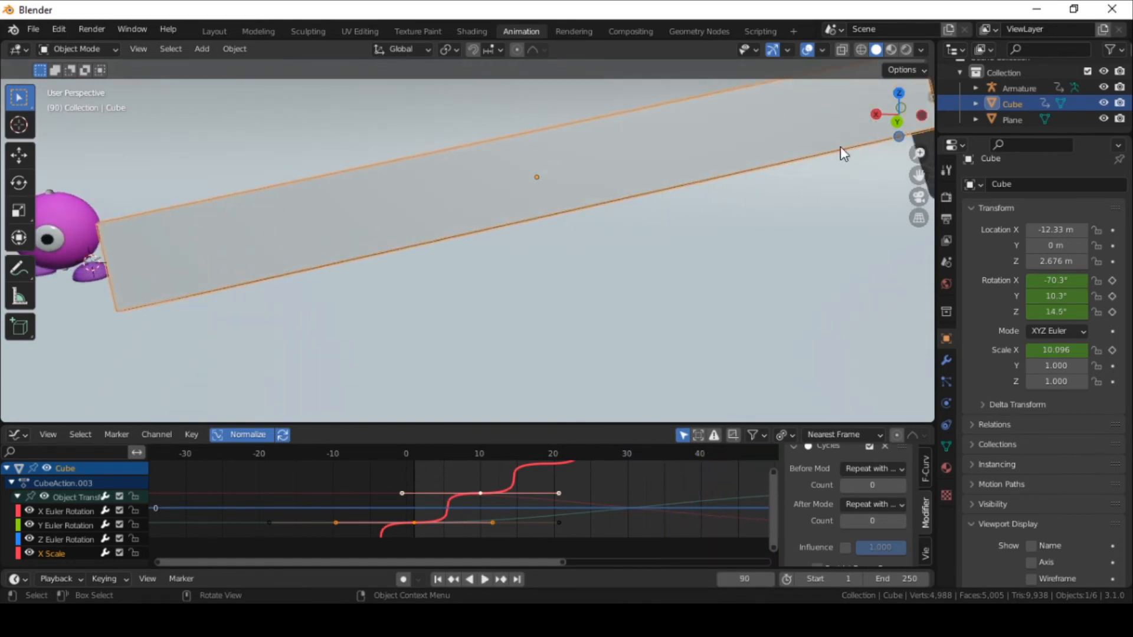
pyautogui.click(889, 126)
pyautogui.scroll(-3, 648, 247)
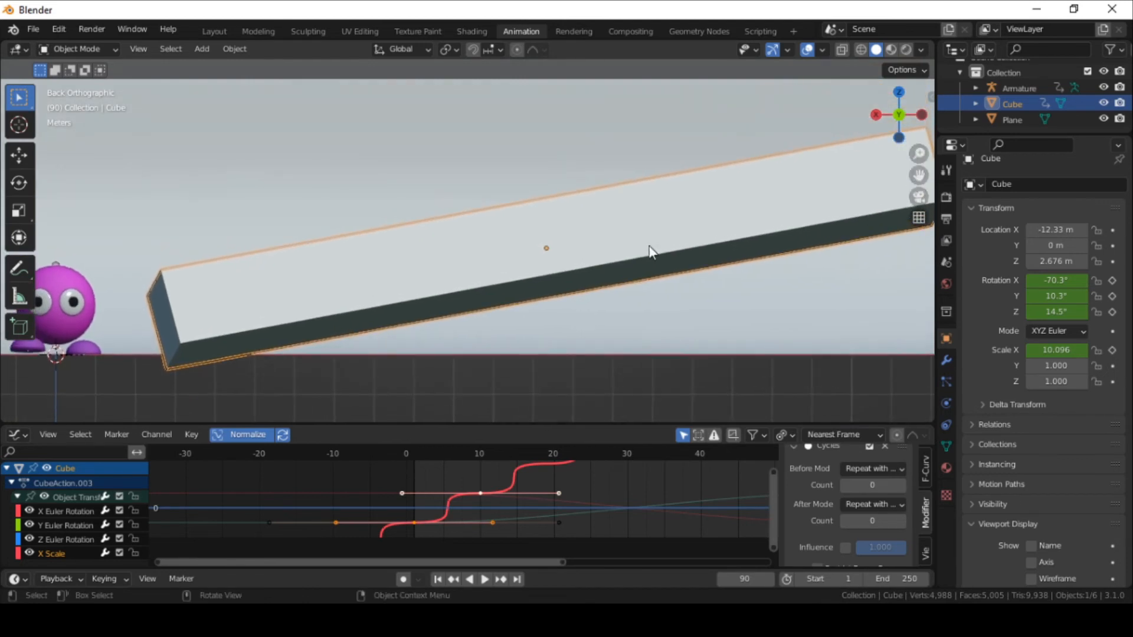
pyautogui.scroll(-2, 649, 248)
pyautogui.scroll(1, 649, 247)
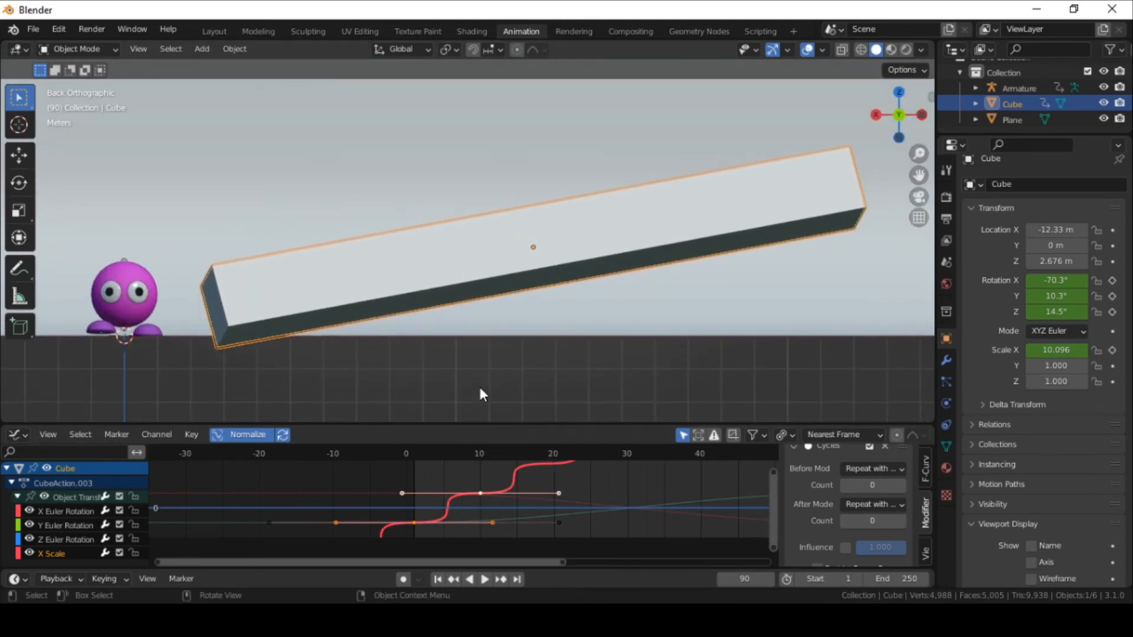
pyautogui.click(436, 579)
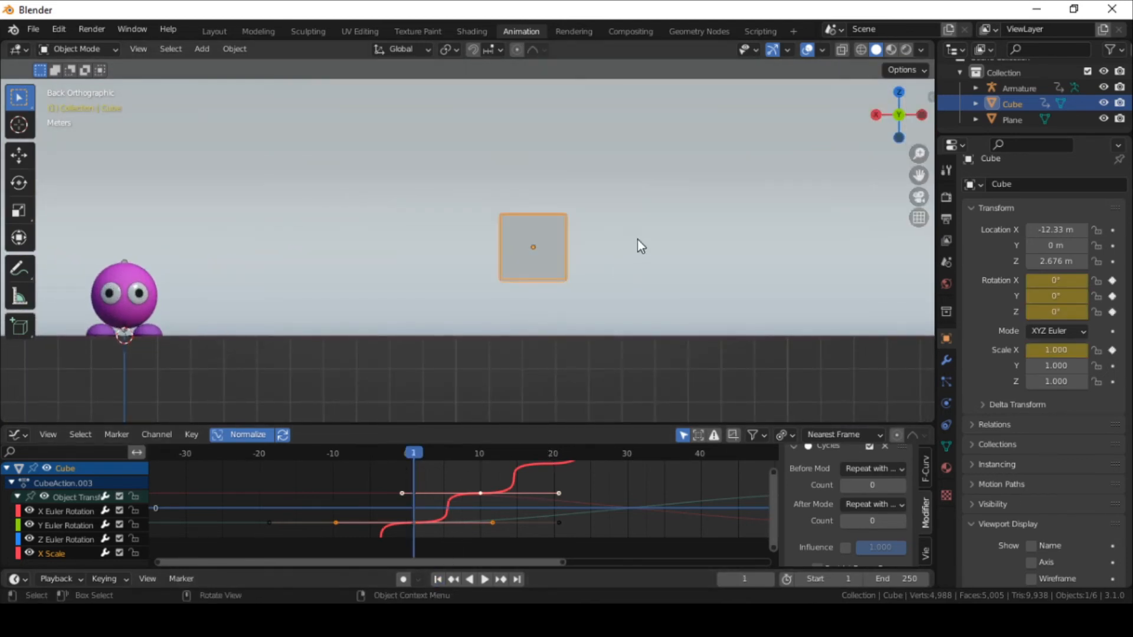
pyautogui.press('space')
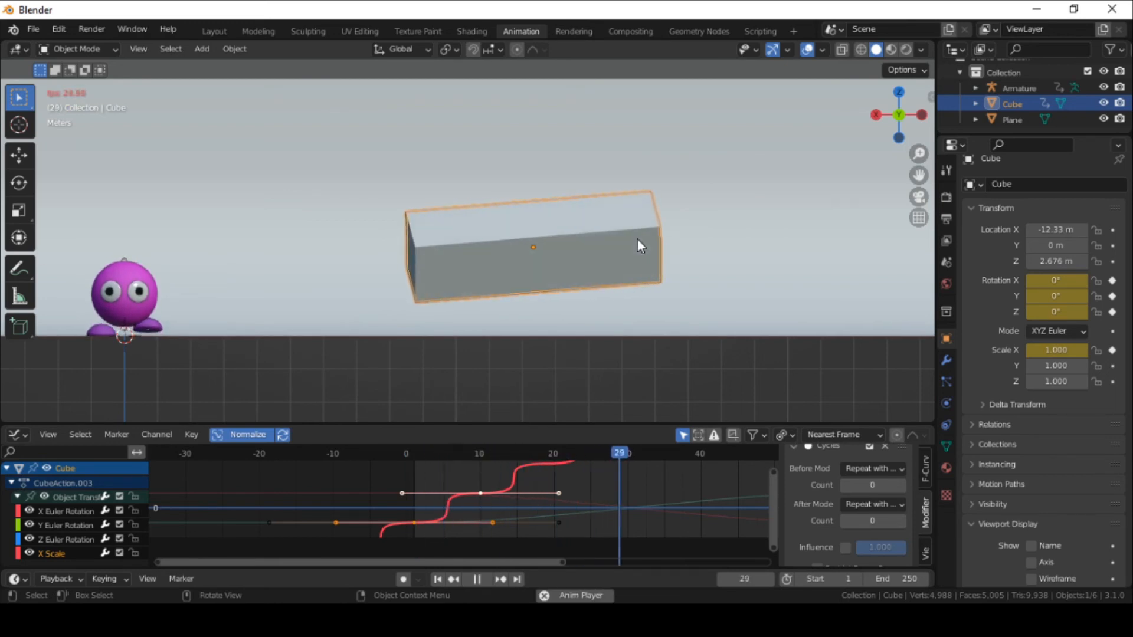
pyautogui.press('space')
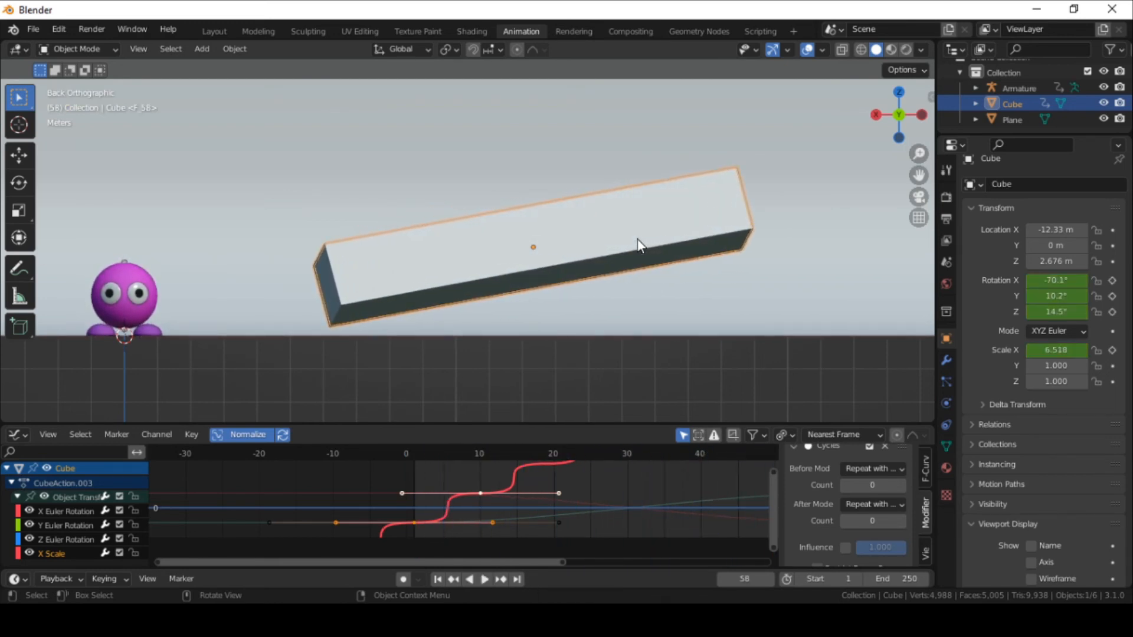